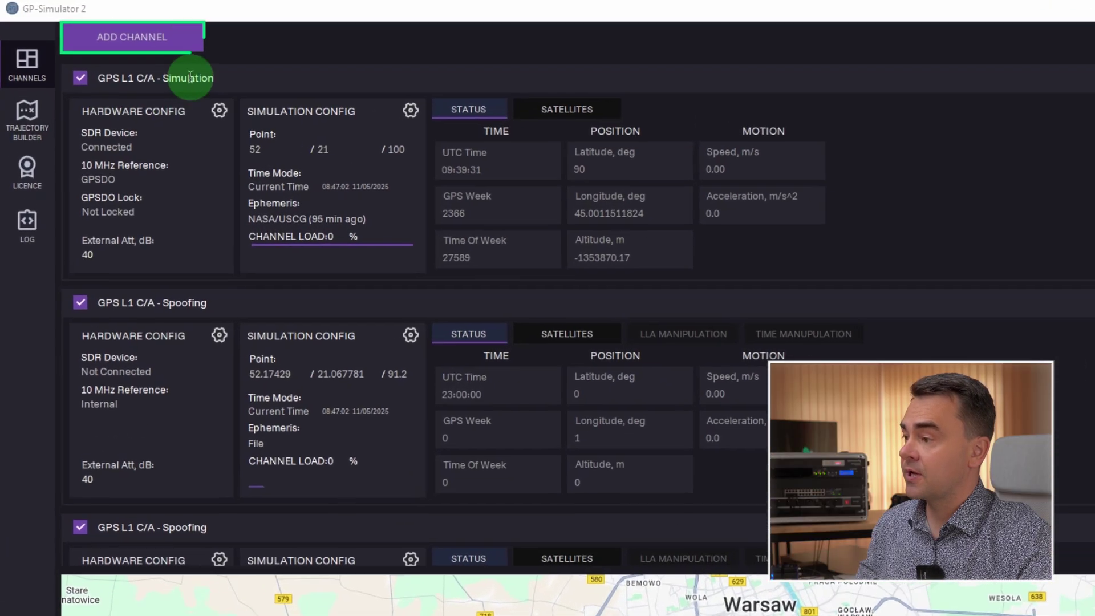
Browse the Add Channel dialog's channel types, keep Spoofing, and cancel without adding.
click(101, 29)
click(578, 443)
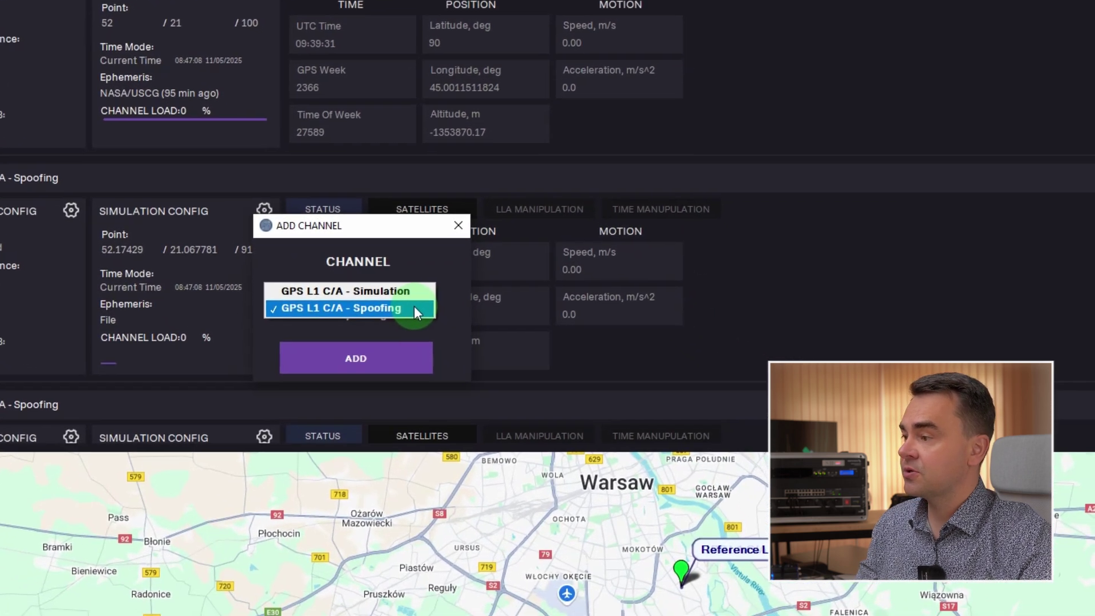
click(416, 311)
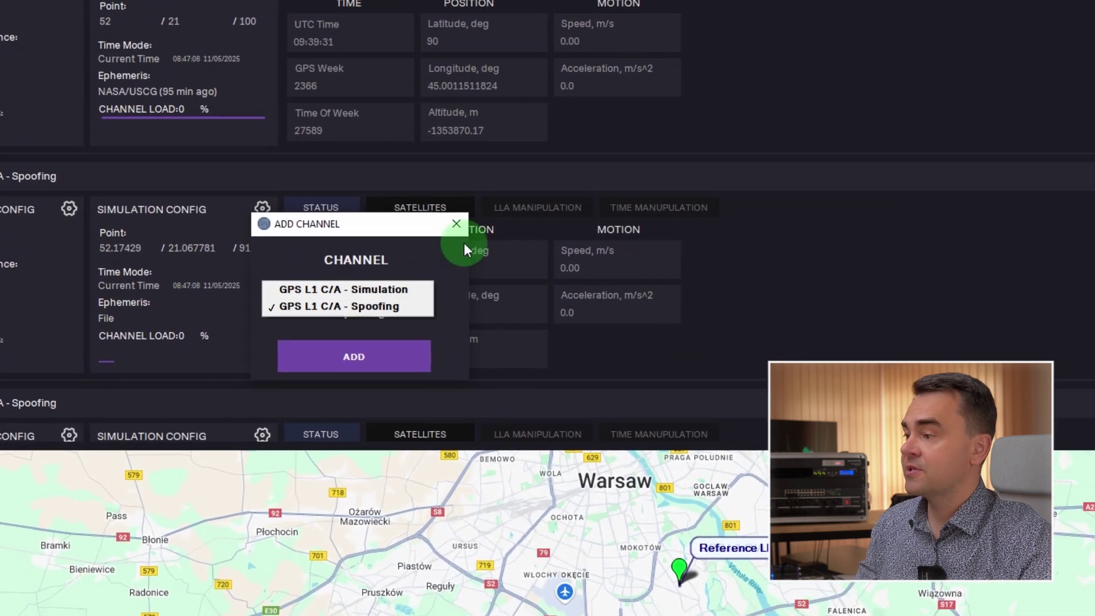
click(437, 254)
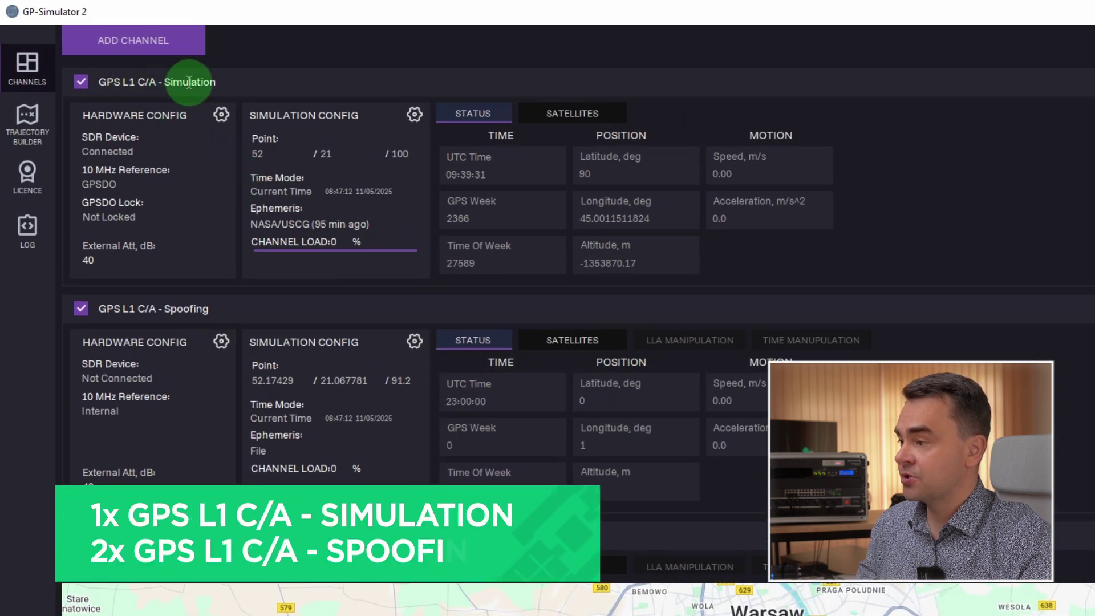
scroll(208, 84, down, 4)
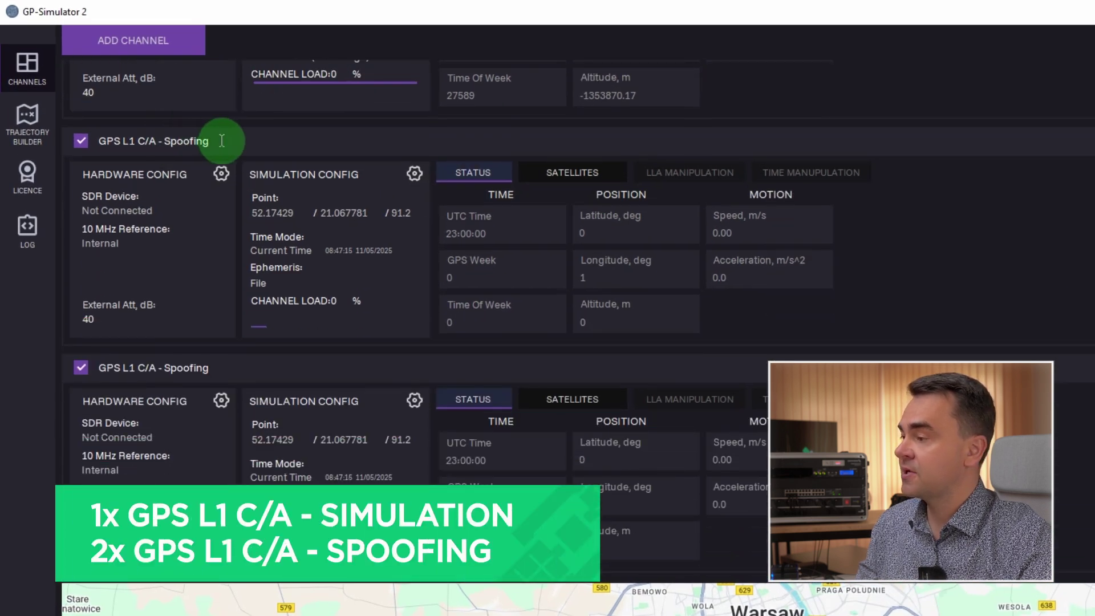
Set the second spoofing channel to Trajectory simulation mode with NASA/USCG ephemeris.
click(415, 282)
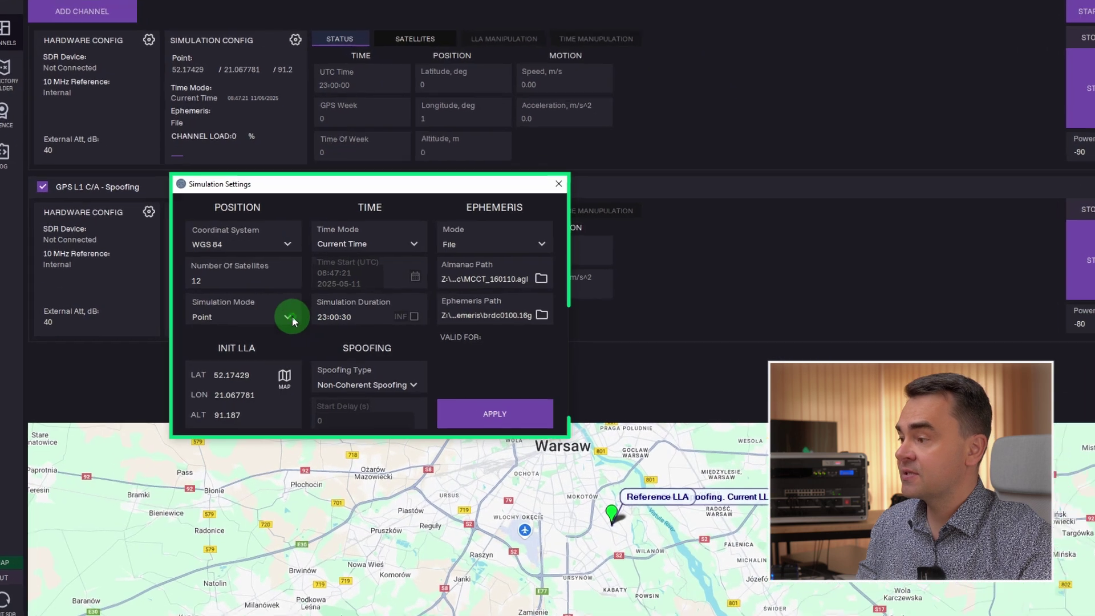
click(292, 316)
click(227, 330)
click(439, 215)
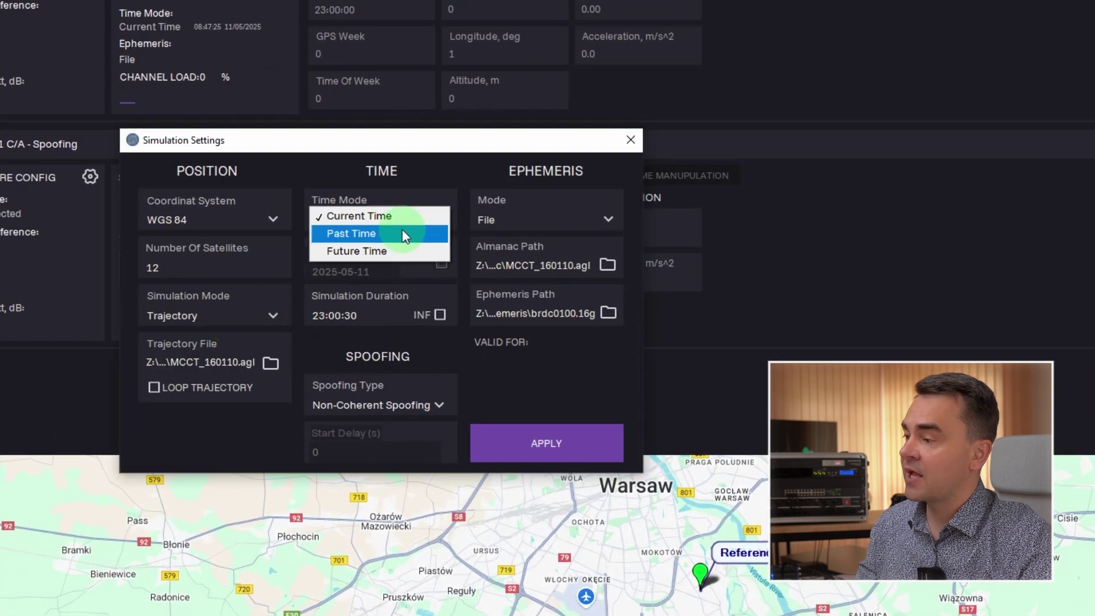
click(527, 234)
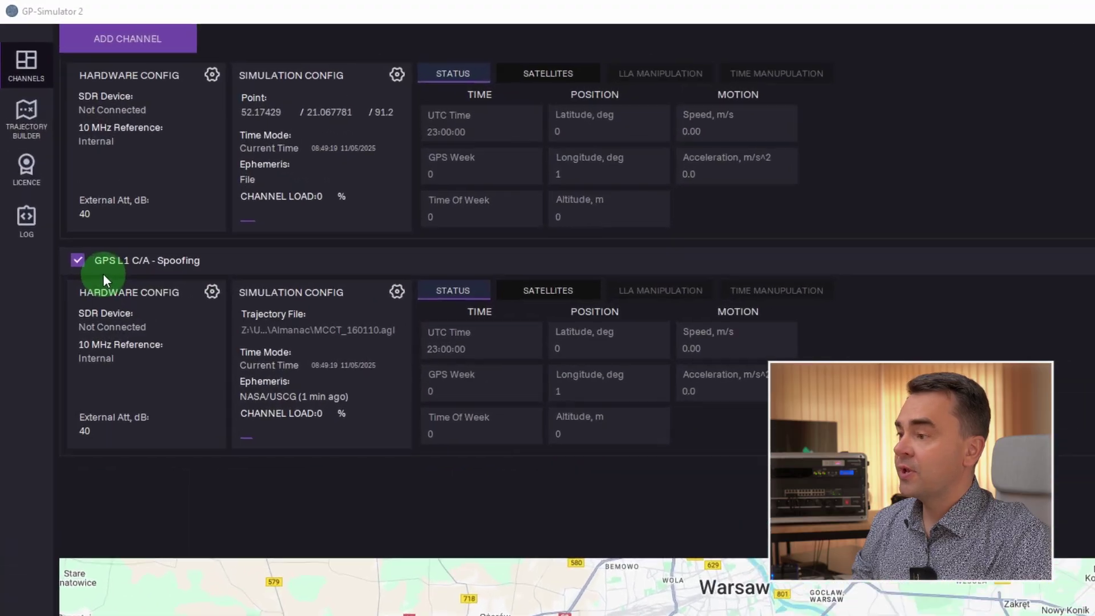
Uncheck both GPS L1 C/A Spoofing channels to disable them.
click(80, 271)
scroll(113, 291, up, 2)
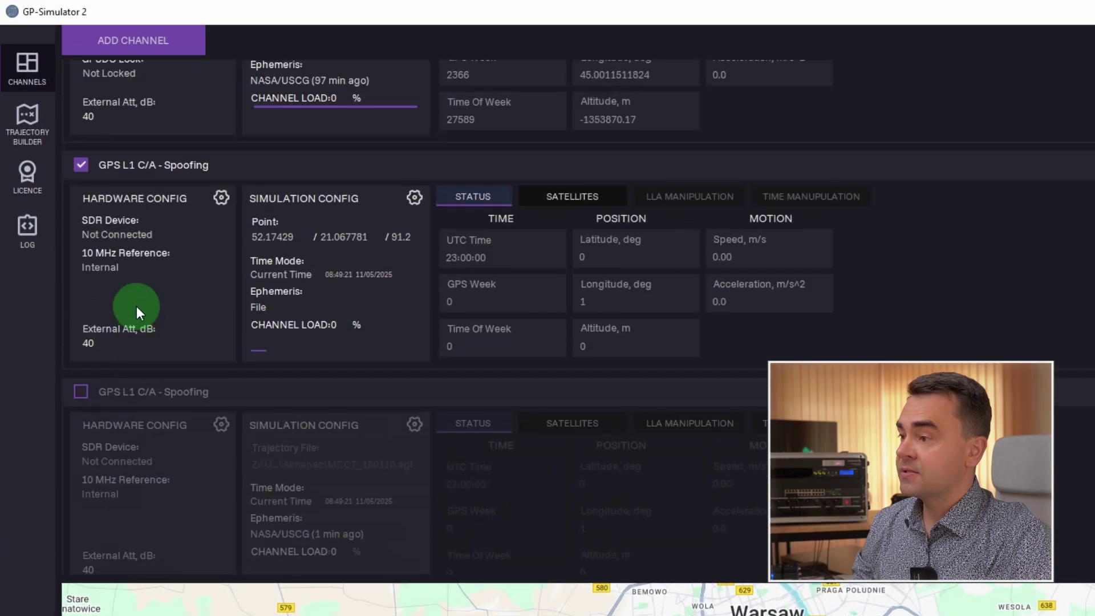
click(79, 166)
scroll(272, 301, up, 2)
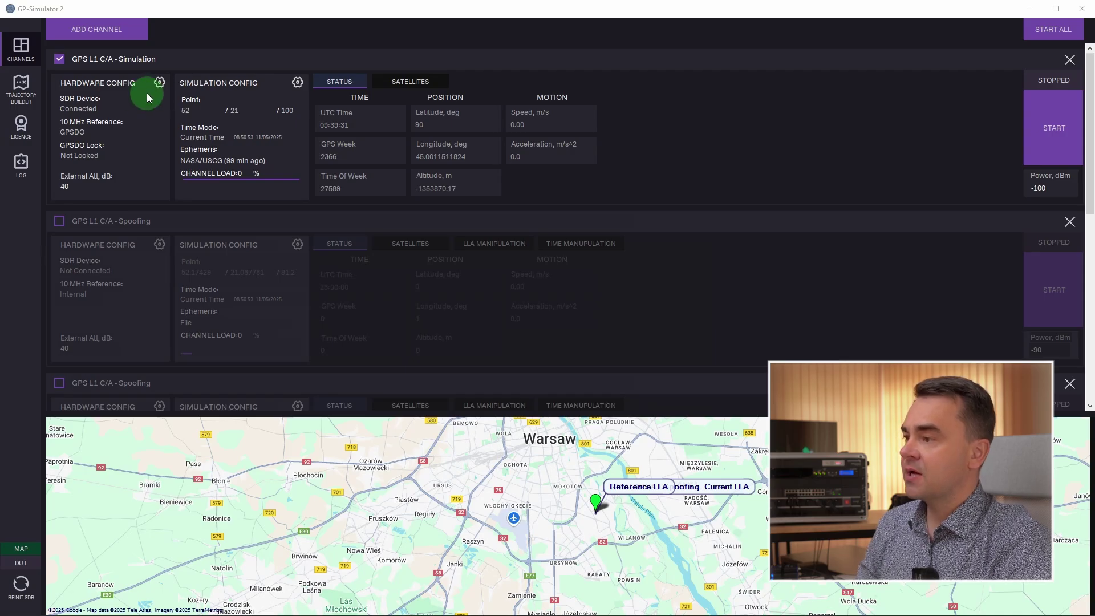
Confirm the Simulation channel's 10 MHz, PPS and timestamp references stay on GPSDO.
click(160, 83)
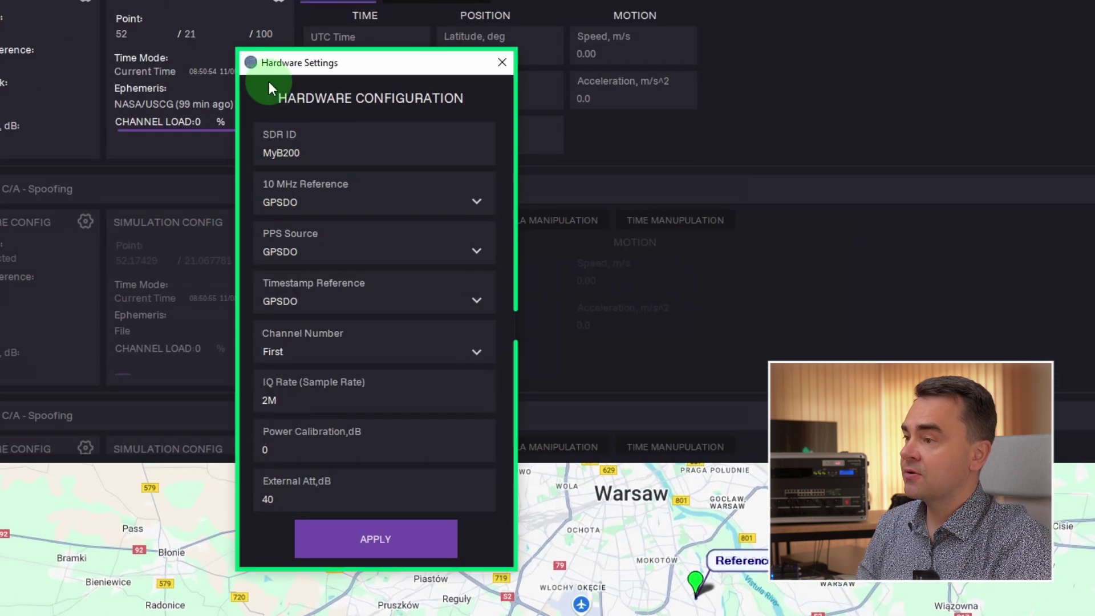
click(475, 201)
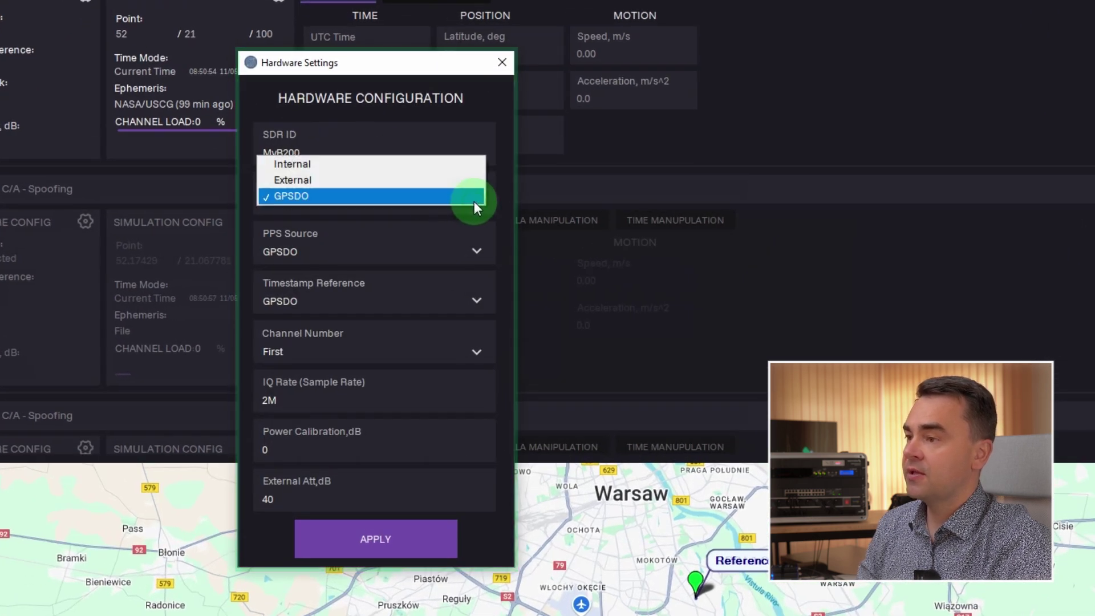
click(467, 252)
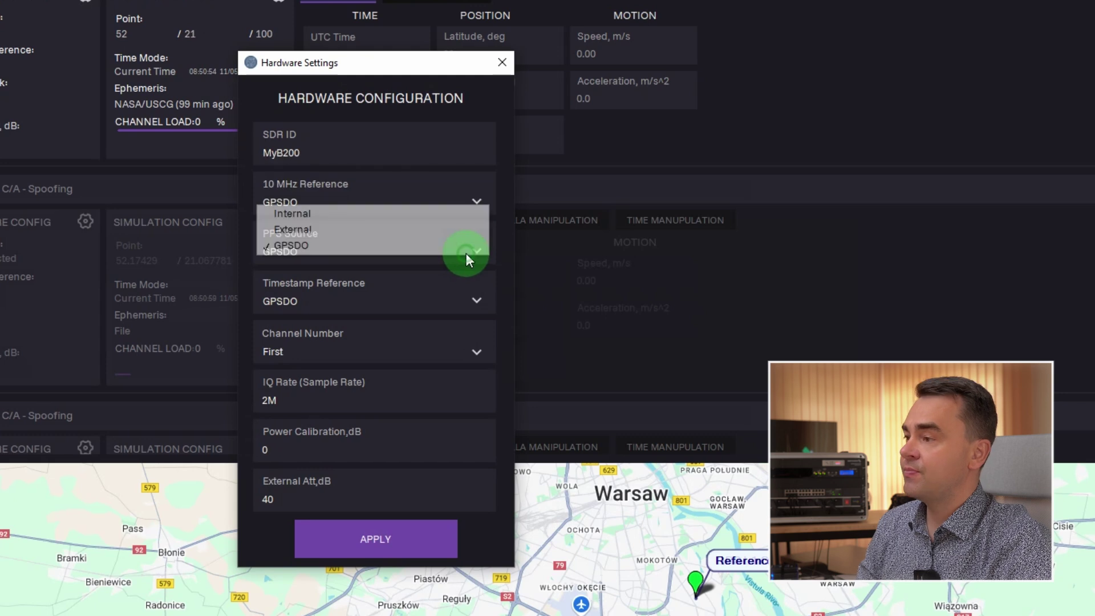
click(430, 306)
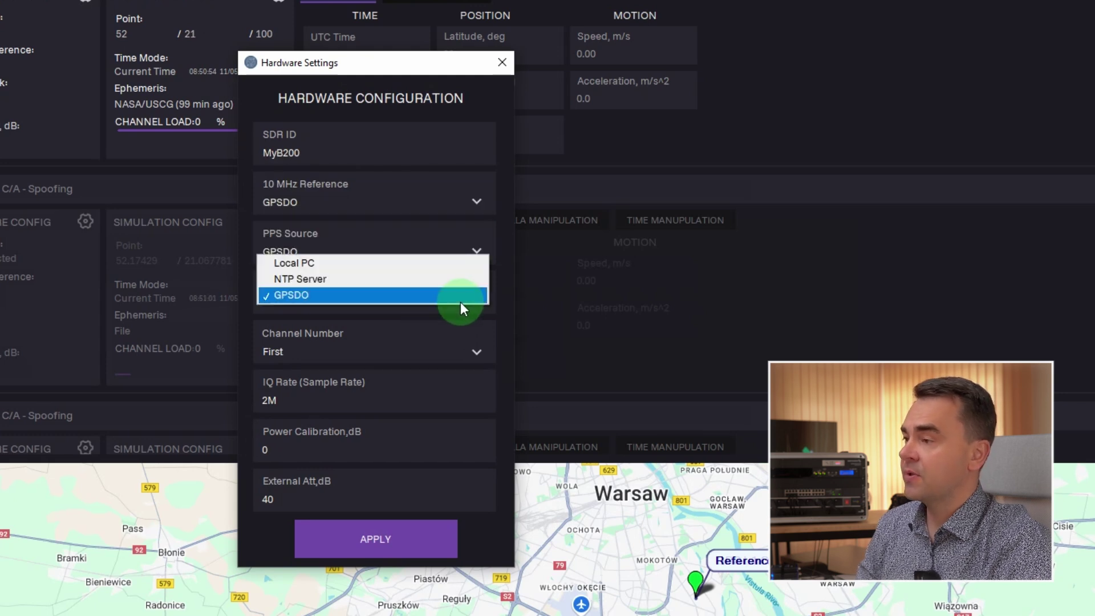
click(429, 539)
click(367, 373)
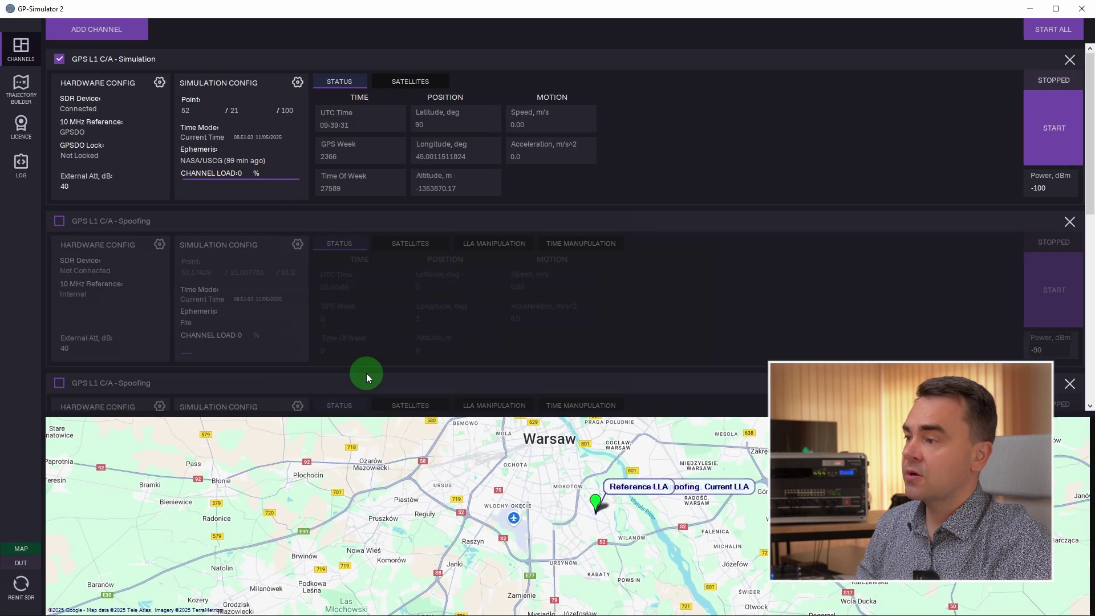
Switch the Simulation channel's simulation mode to Trajectory.
click(310, 81)
click(276, 314)
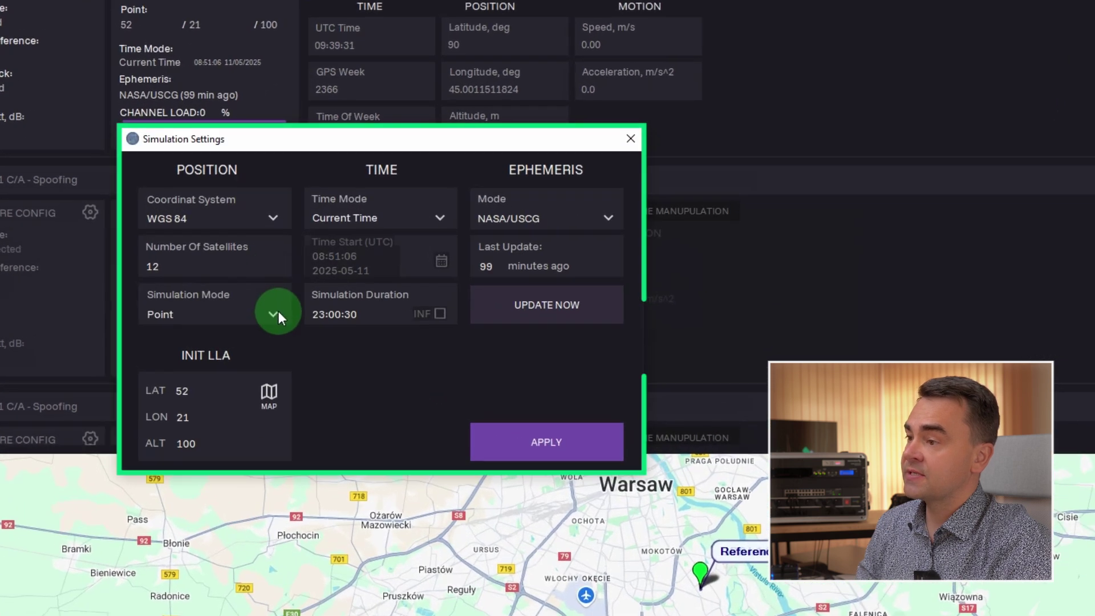
click(242, 324)
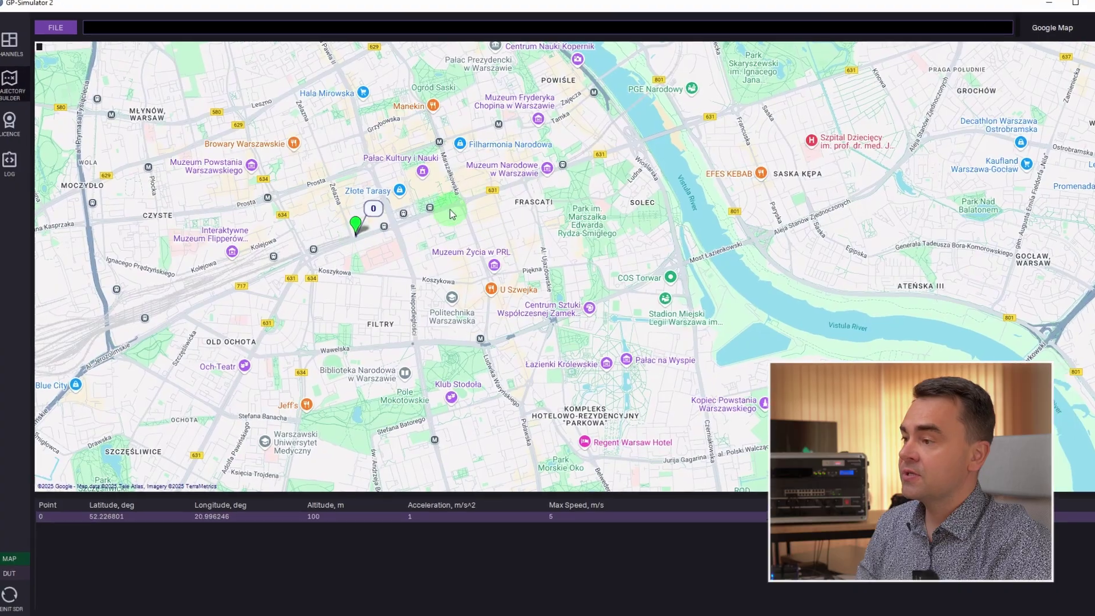
Add Warsaw waypoints, give point 1 acceleration 2 and max speed 15, and reopen Simulation settings.
click(450, 211)
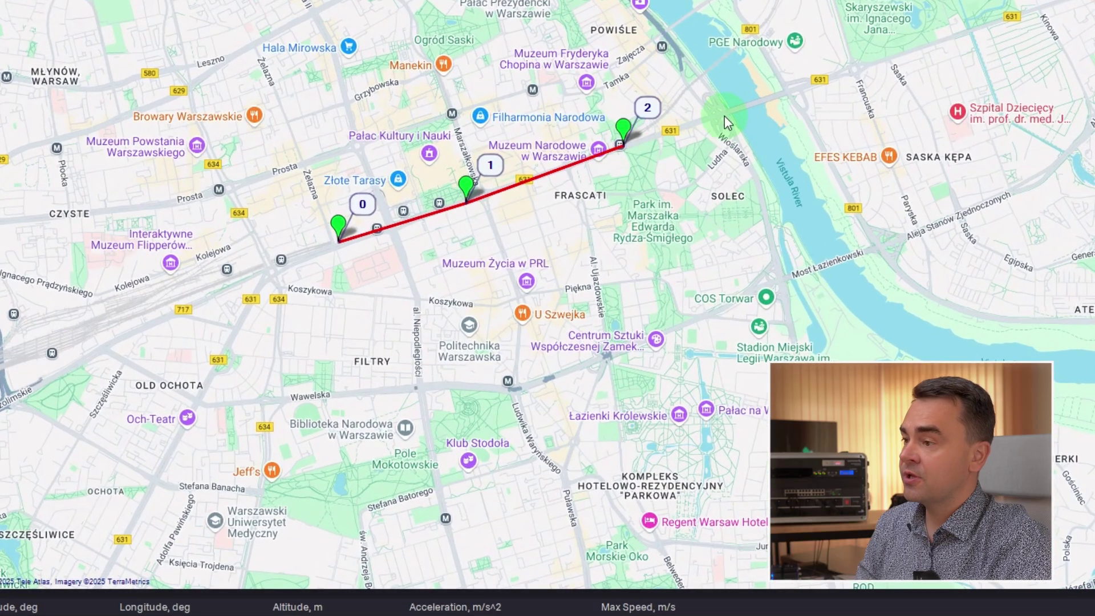
click(725, 121)
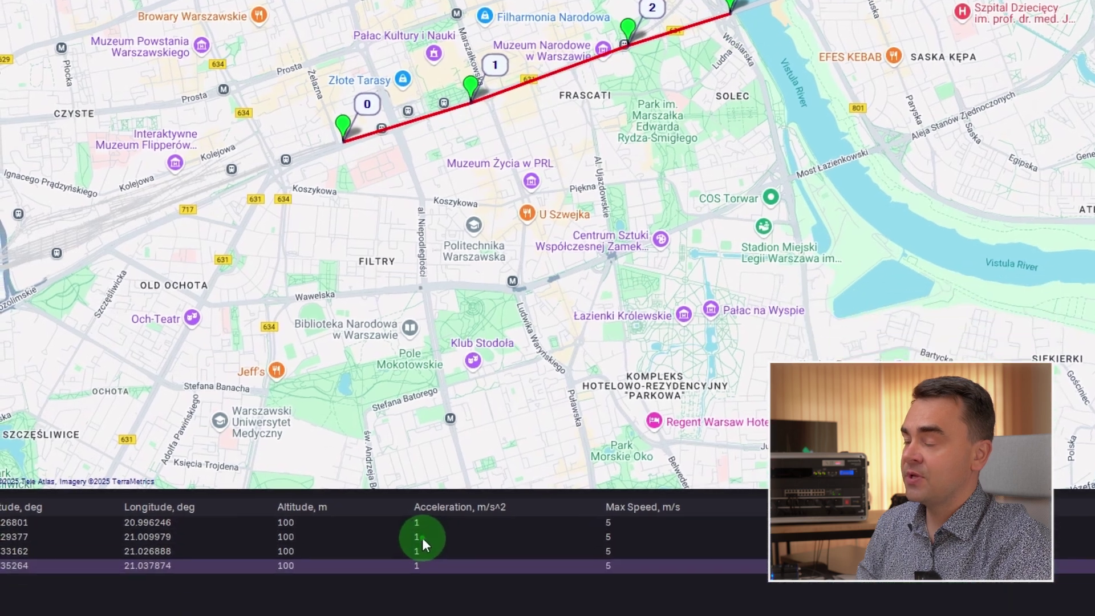
right_click(451, 501)
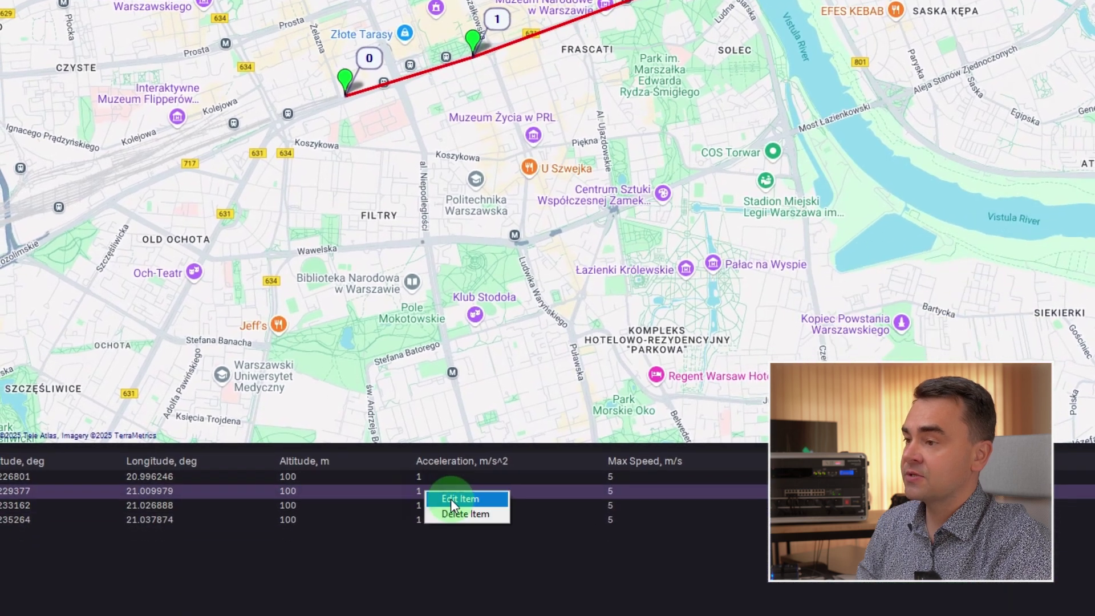
click(452, 498)
click(407, 188)
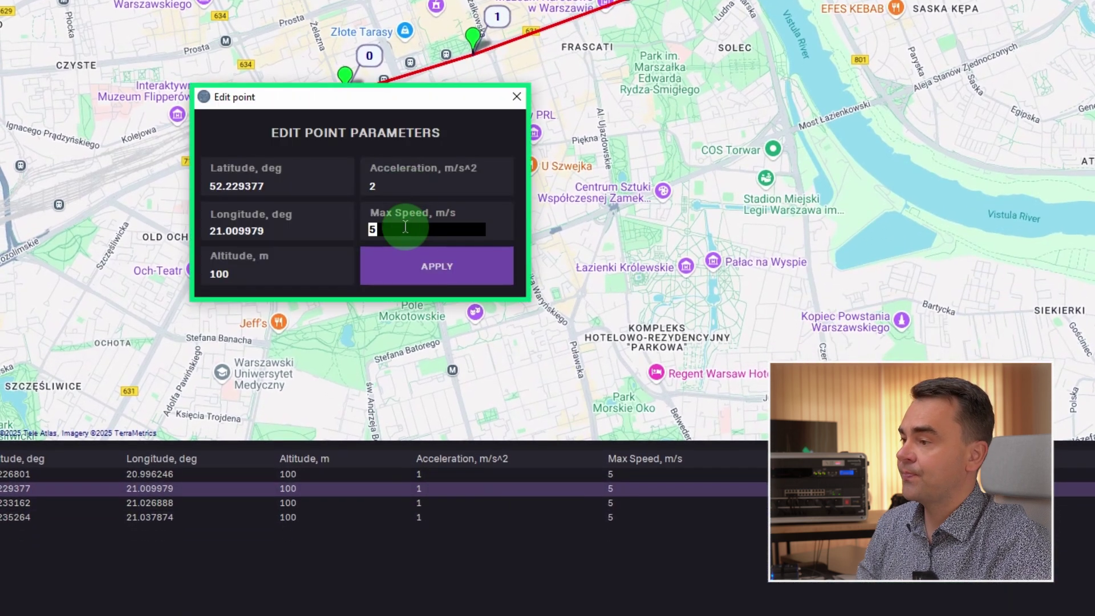
text(15)
click(418, 268)
click(21, 49)
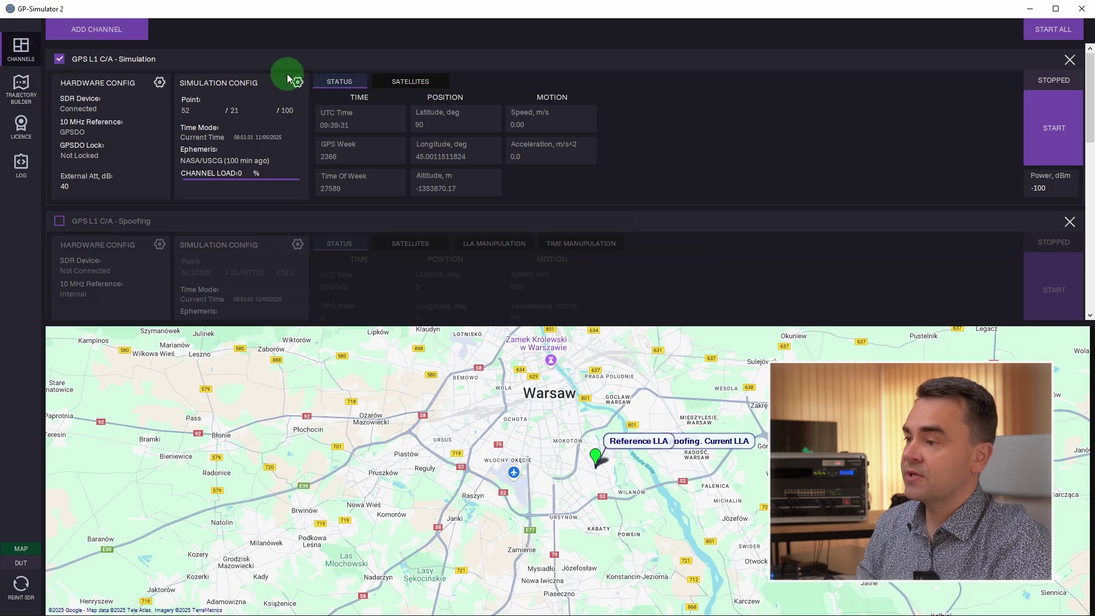
click(298, 82)
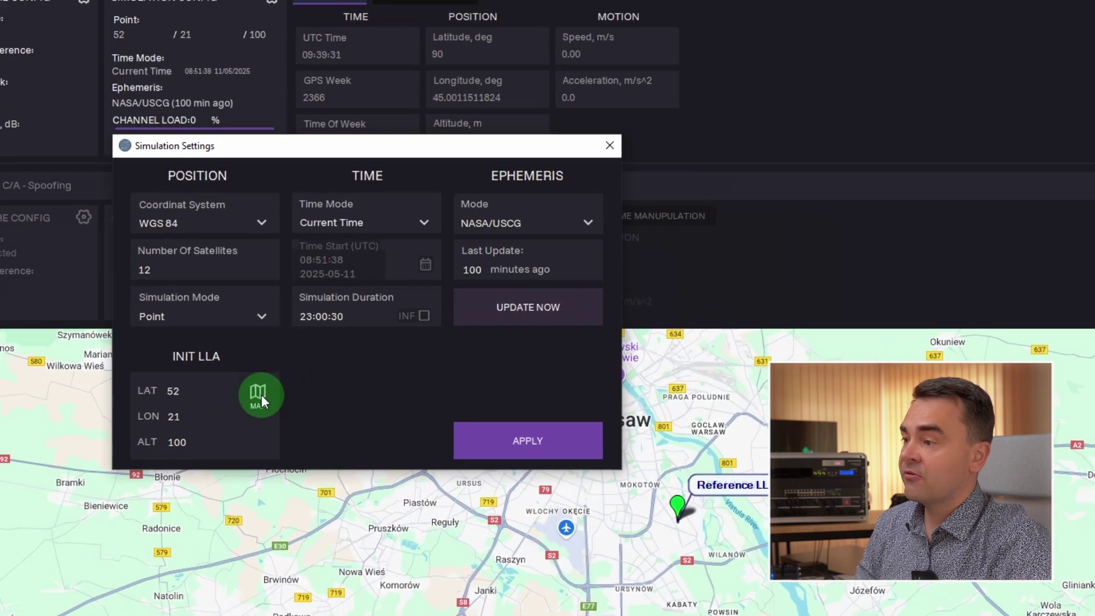
click(287, 377)
drag(192, 287, 317, 240)
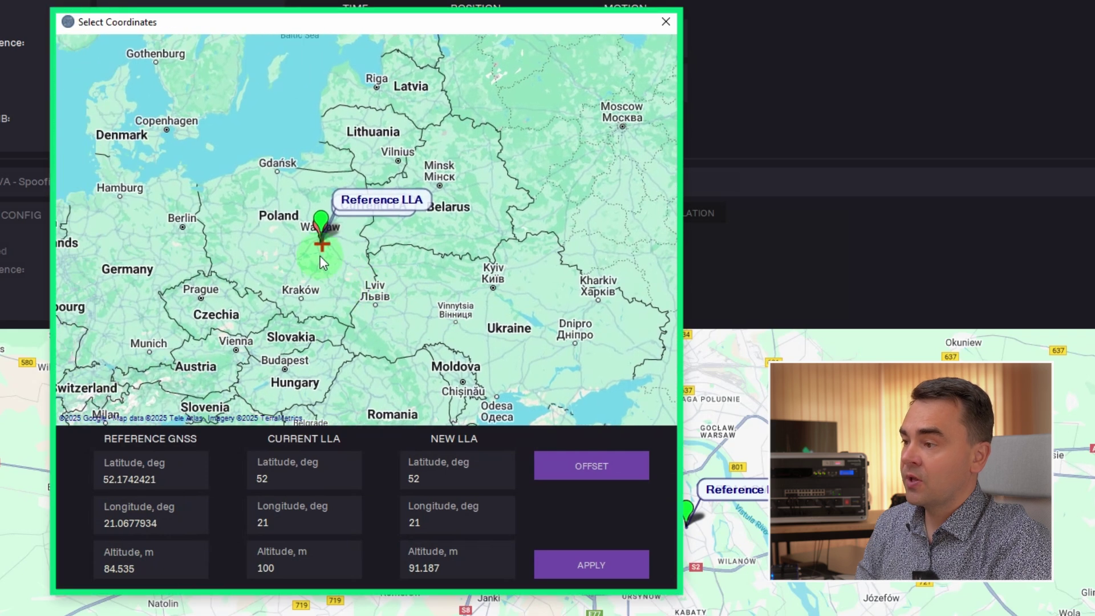
scroll(309, 226, up, 5)
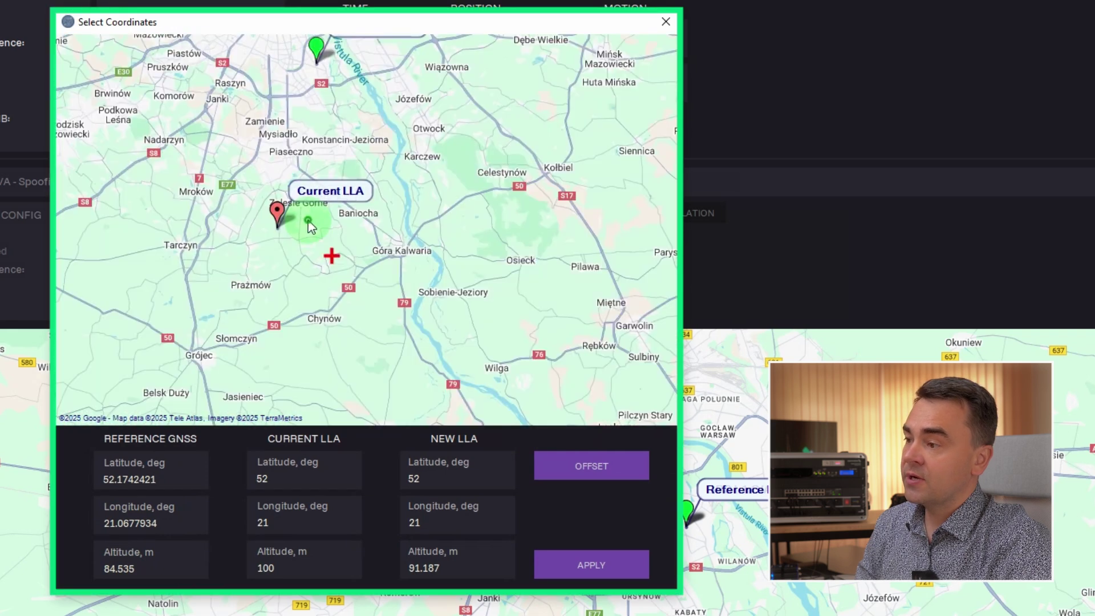
click(600, 470)
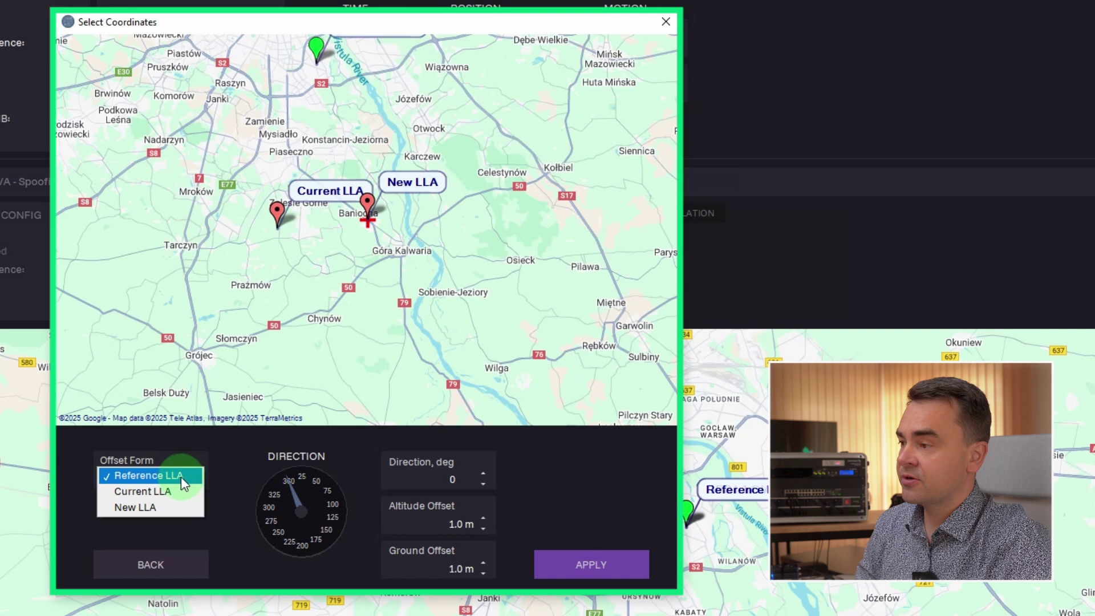
click(181, 477)
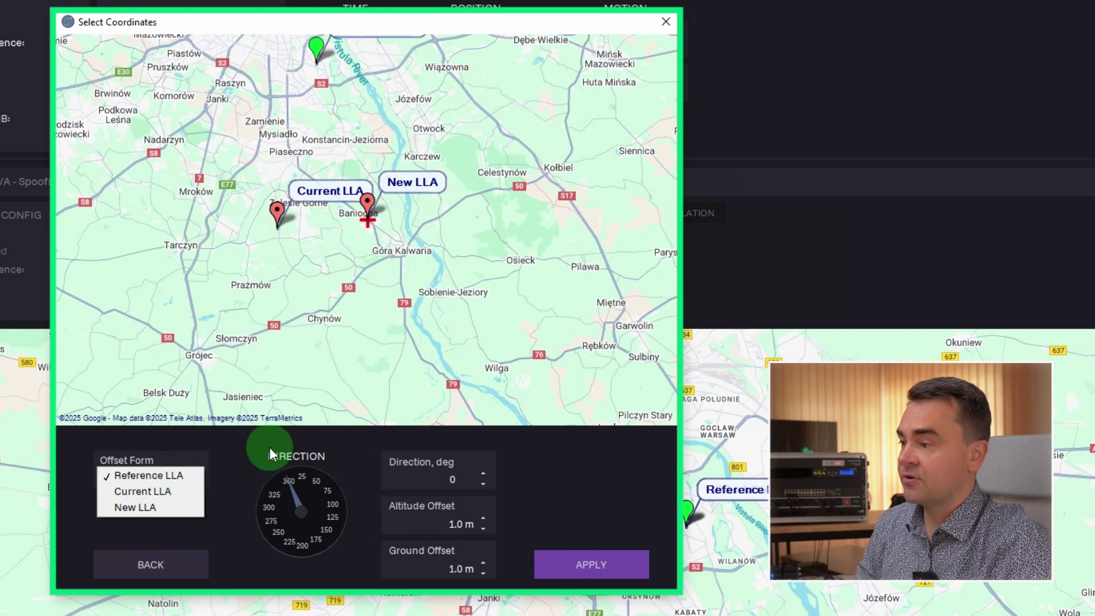
click(580, 564)
click(598, 560)
click(667, 21)
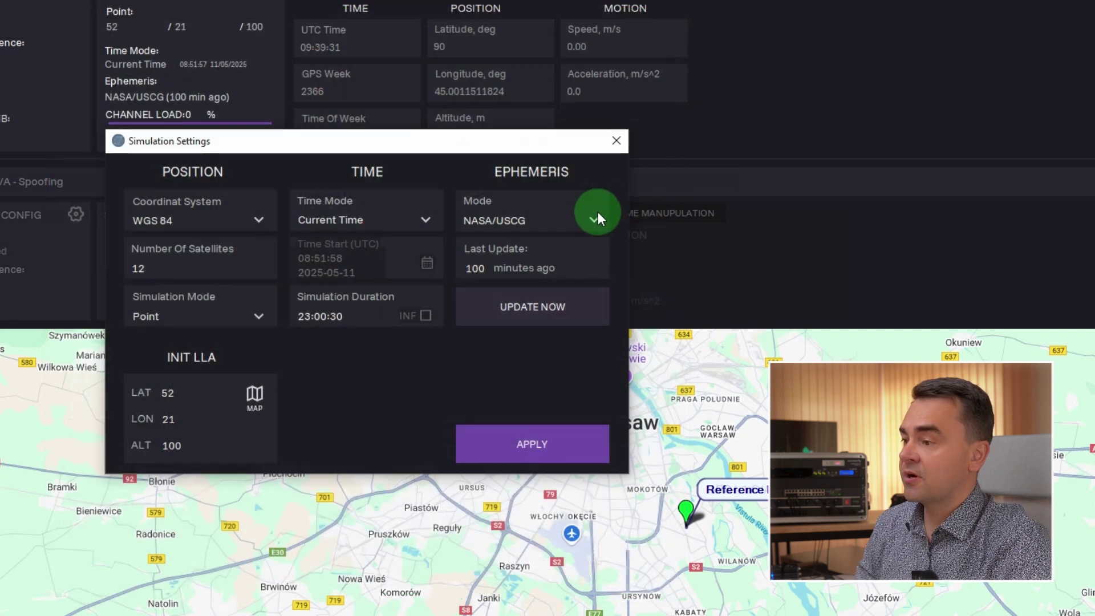
Keep NASA/USCG as the Simulation channel's ephemeris source and download fresh ephemeris.
click(430, 218)
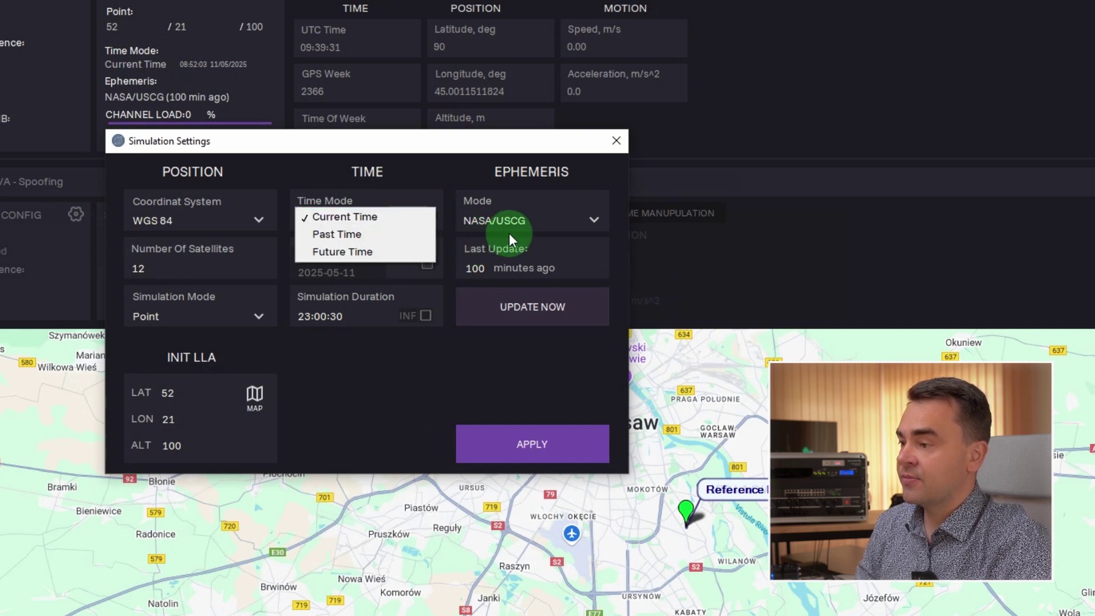
click(523, 221)
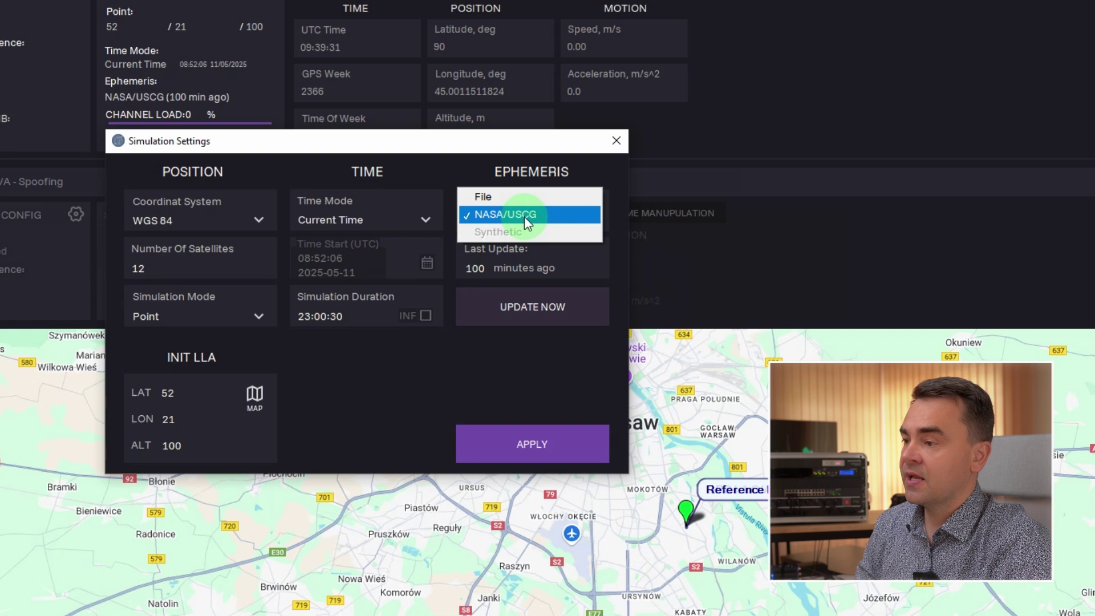
click(525, 217)
click(539, 307)
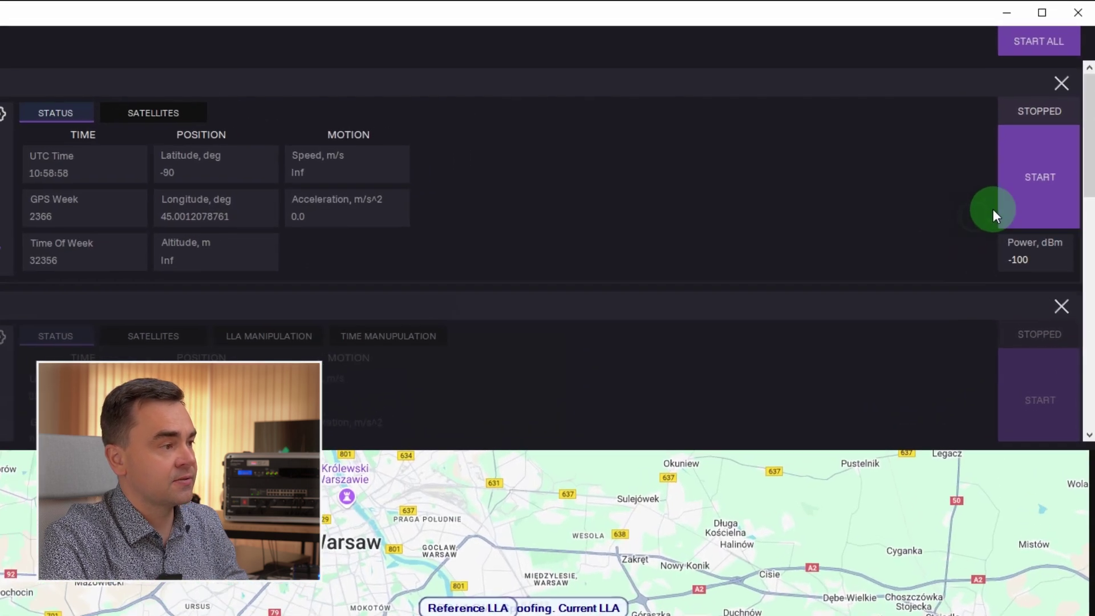
Start the Simulation channel transmitting and cold-start the receiver in u-center 2.
click(1044, 142)
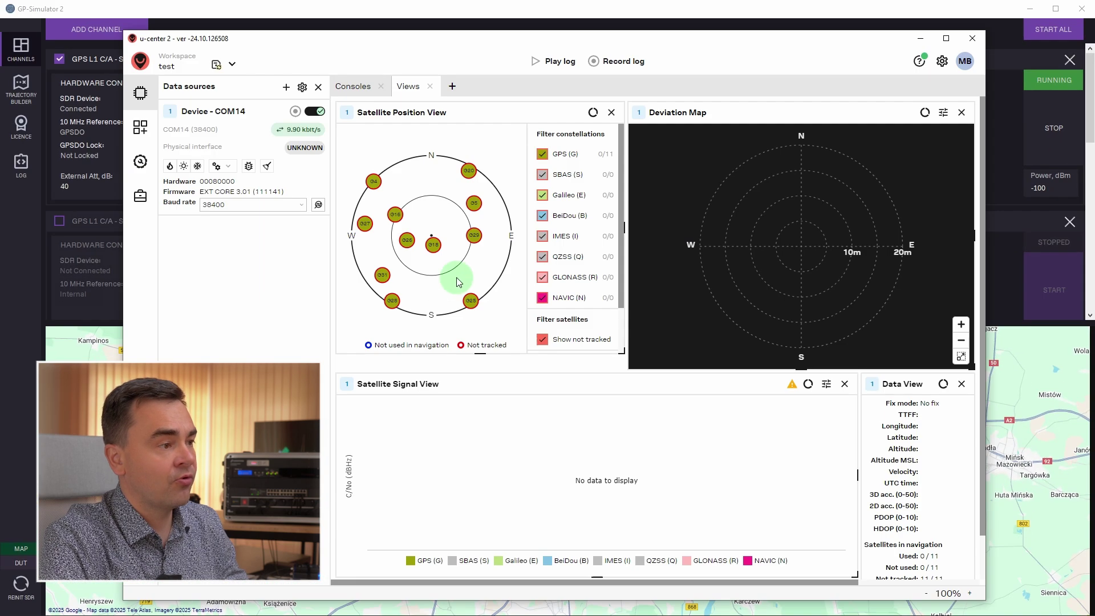
click(197, 166)
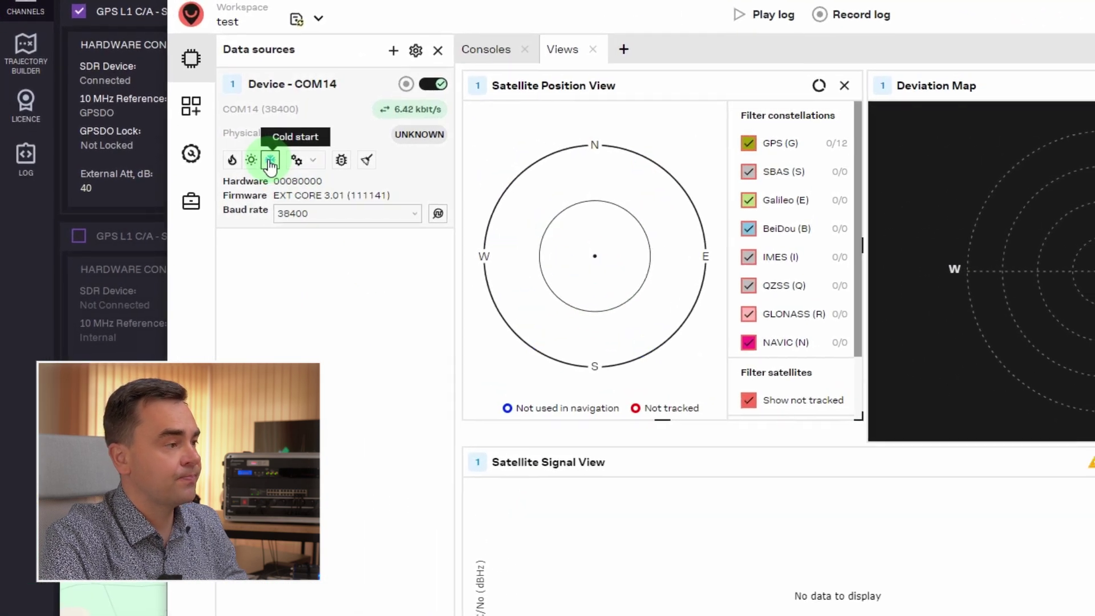